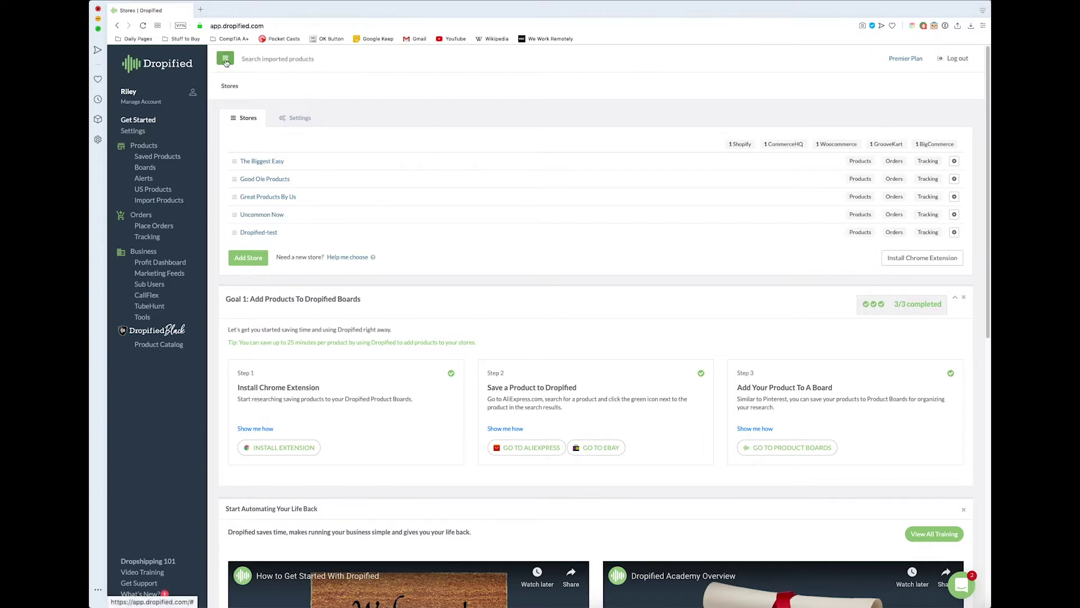
left_click(138, 132)
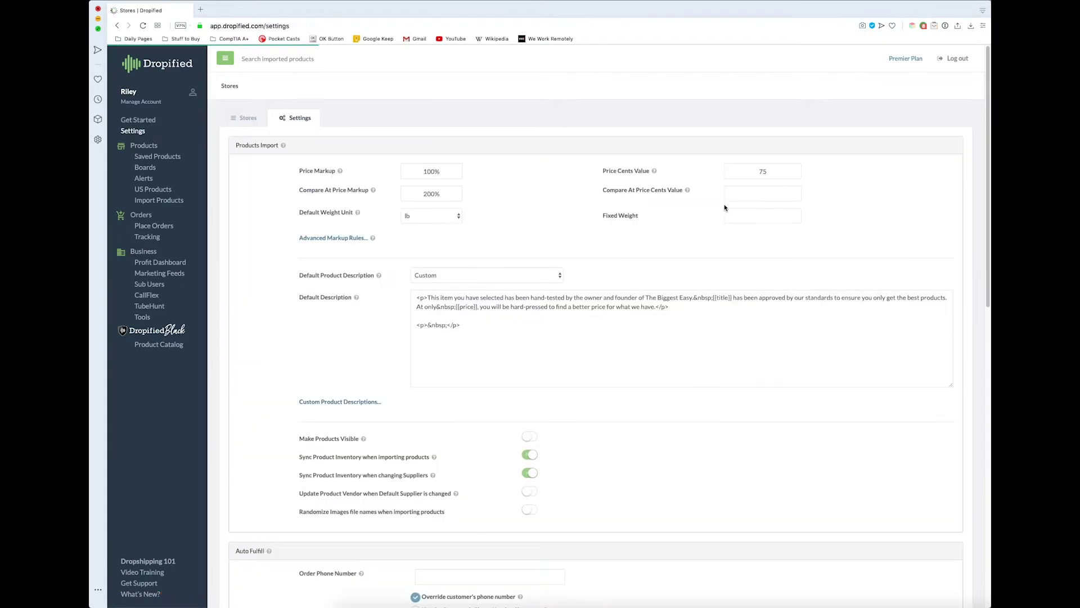
scroll(252, 199, "down", 2)
scroll(251, 199, "down", 5)
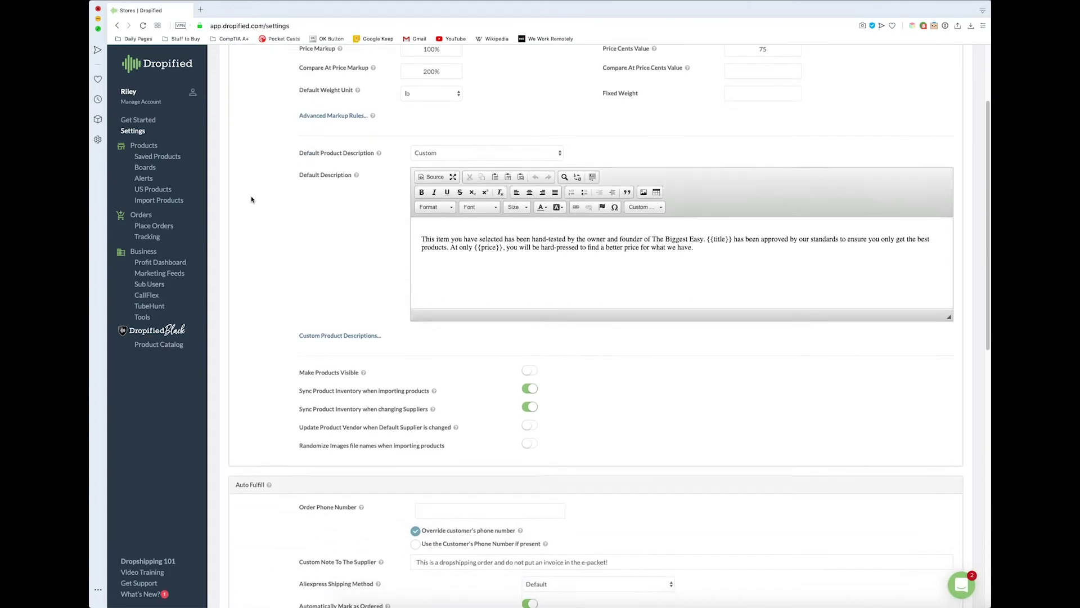
scroll(251, 199, "down", 4)
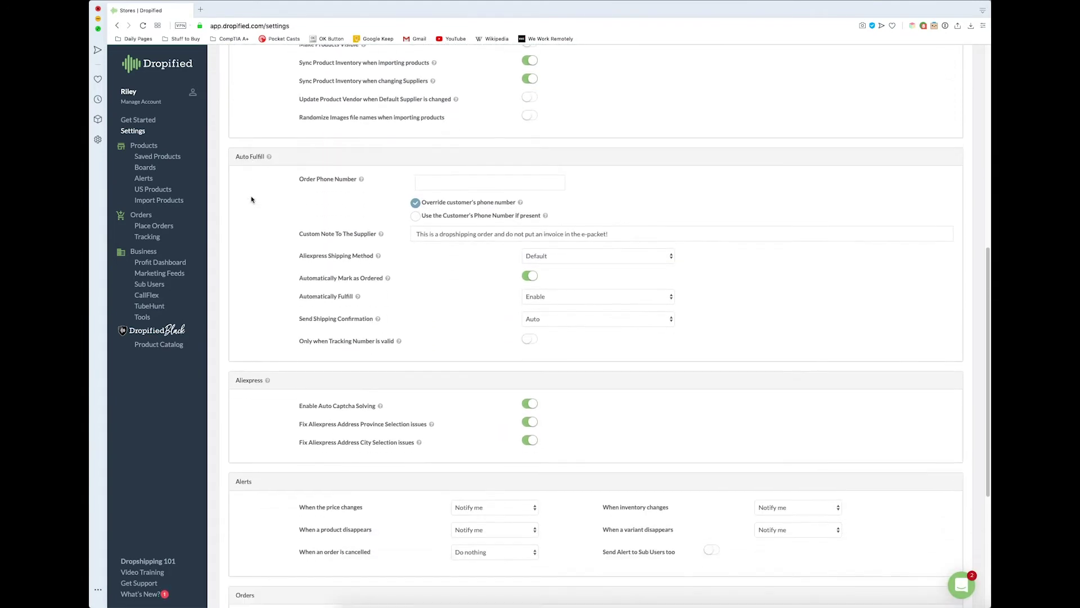
scroll(251, 199, "down", 1)
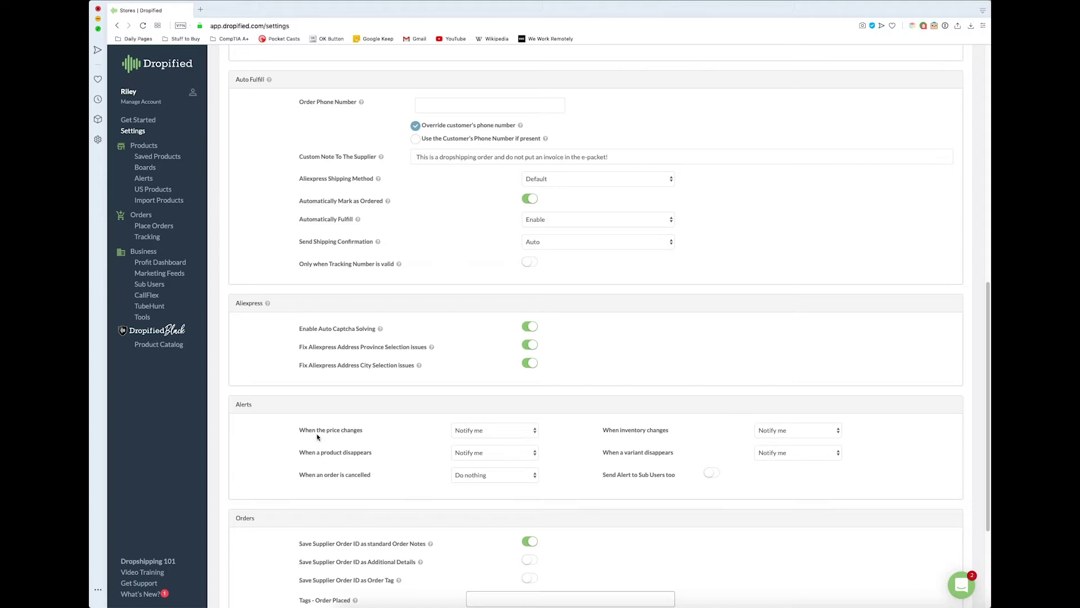
left_click(478, 437)
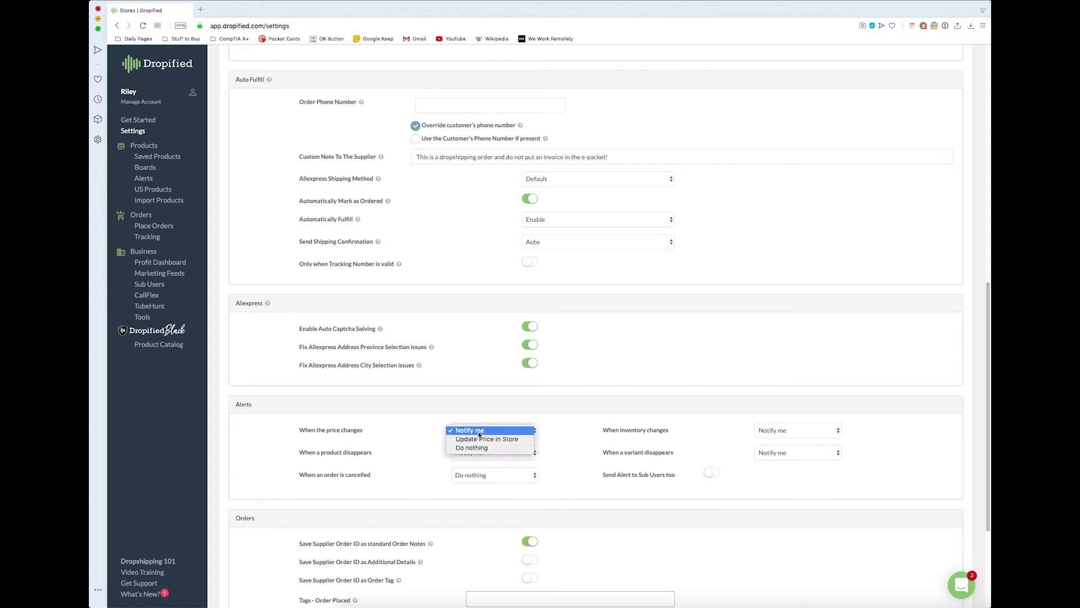
left_click(513, 441)
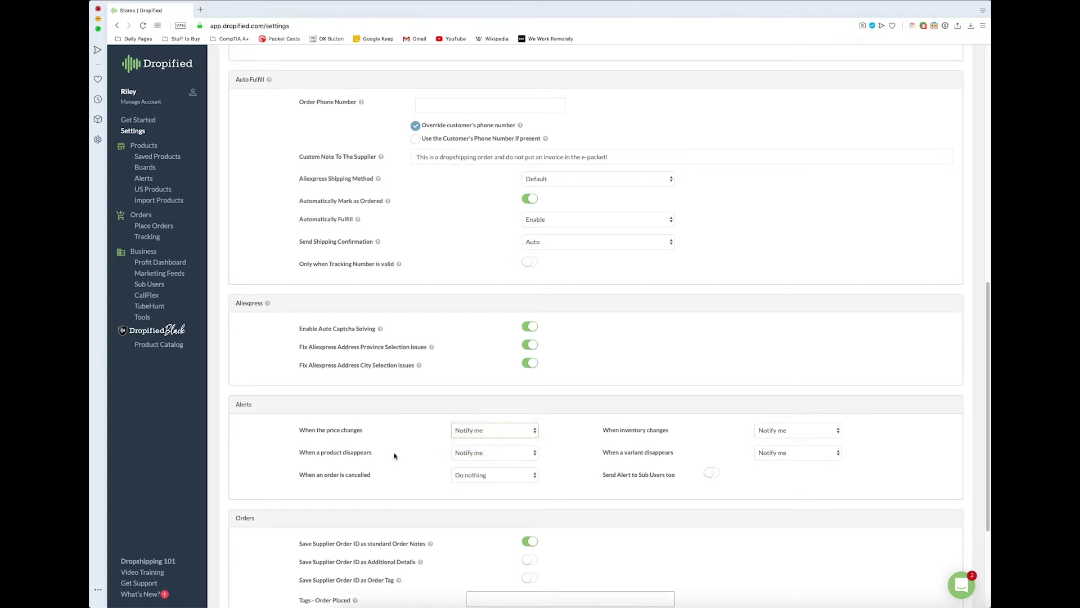
left_click(485, 454)
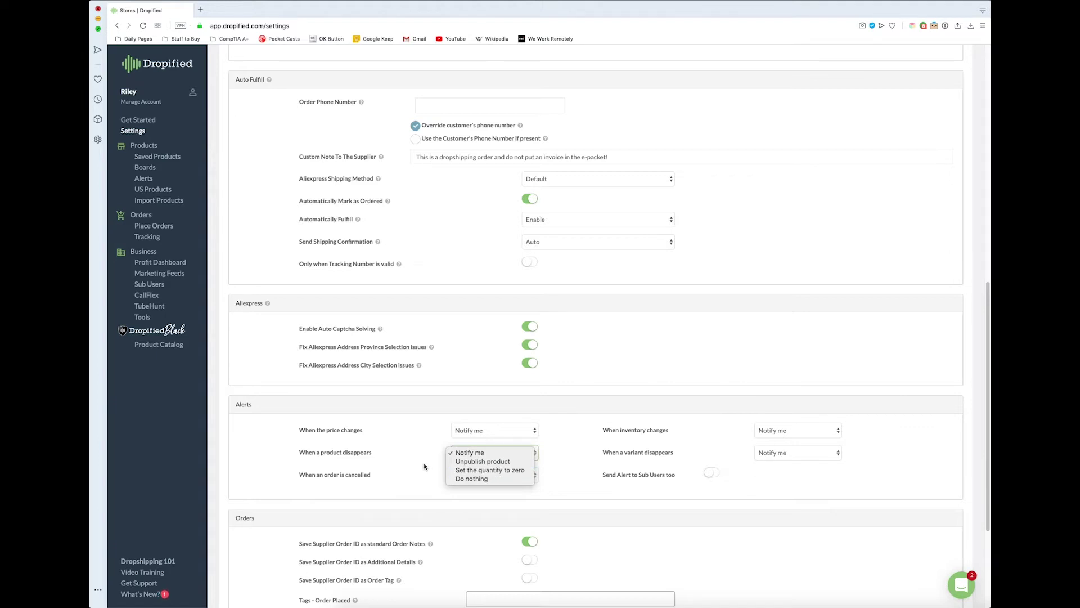
Switch inventory changes to Update automatically, leaving cancelled orders at Do nothing and variants at Notify me.
left_click(410, 478)
left_click(514, 476)
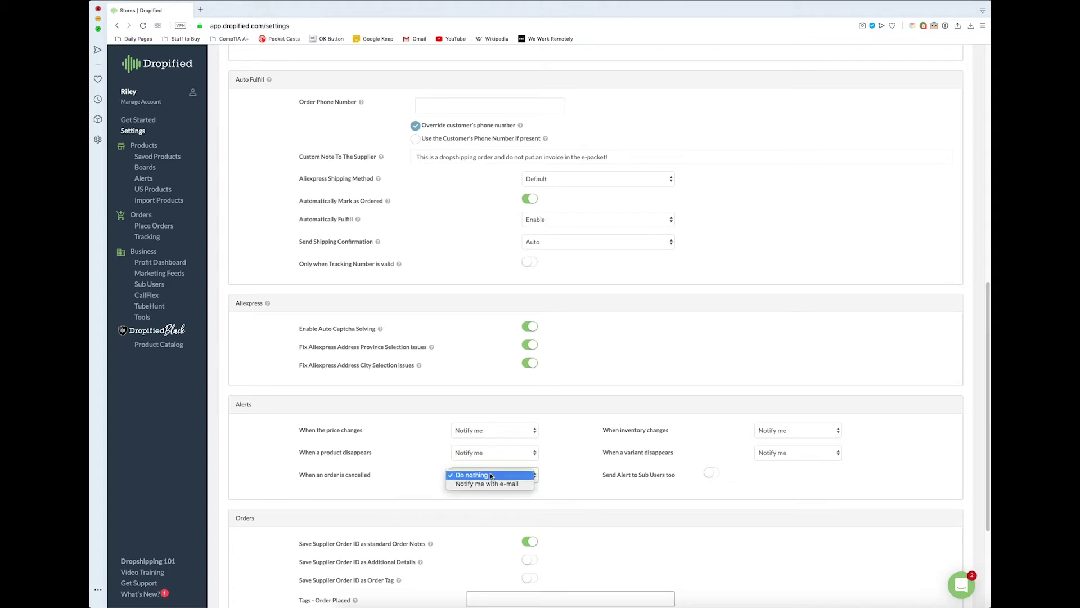
left_click(394, 469)
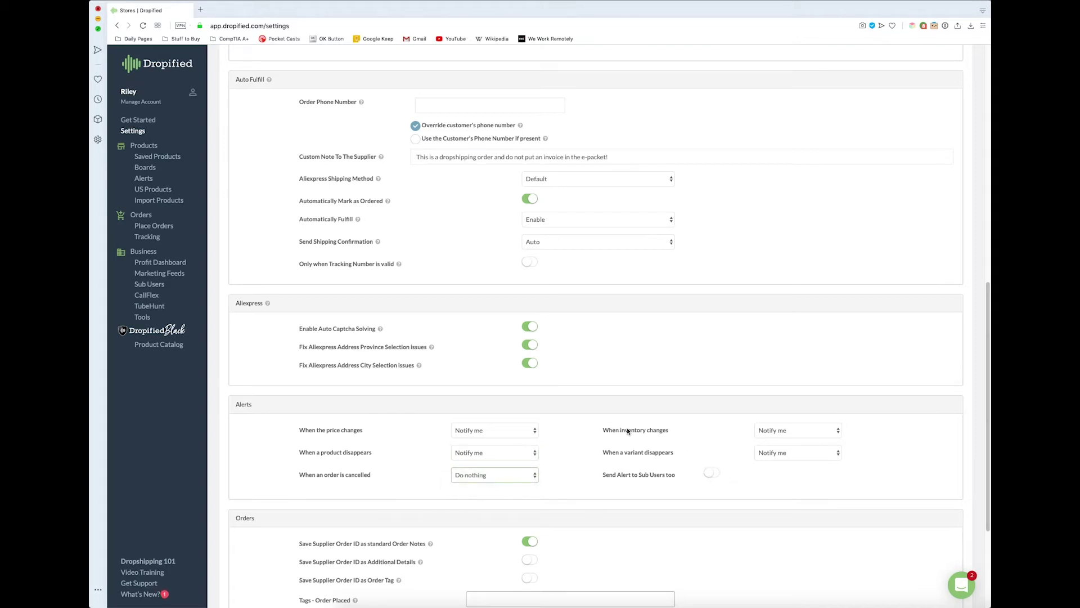
left_click(785, 431)
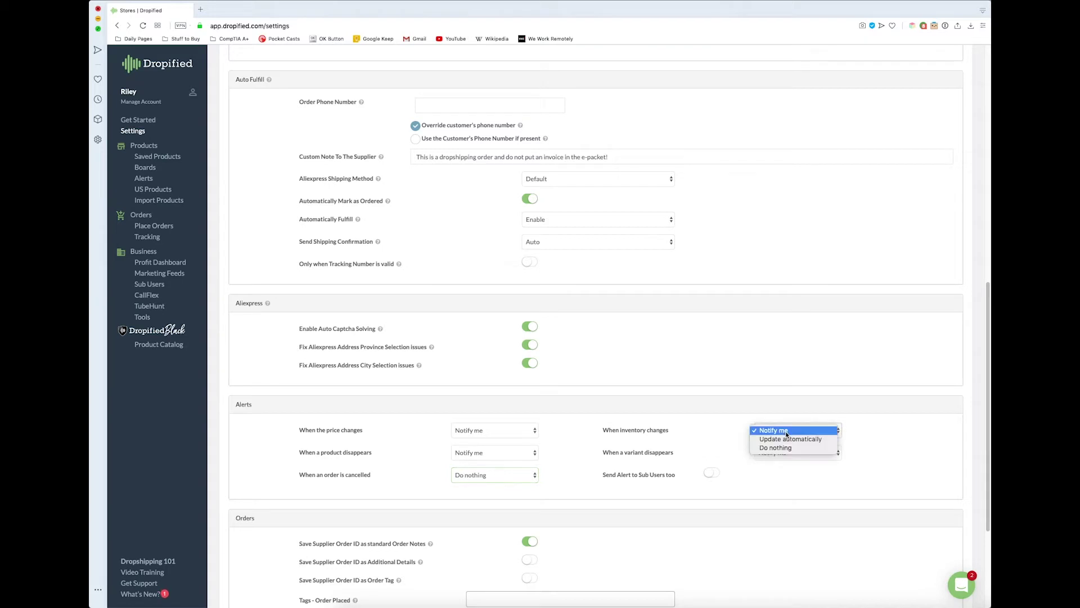
left_click(819, 438)
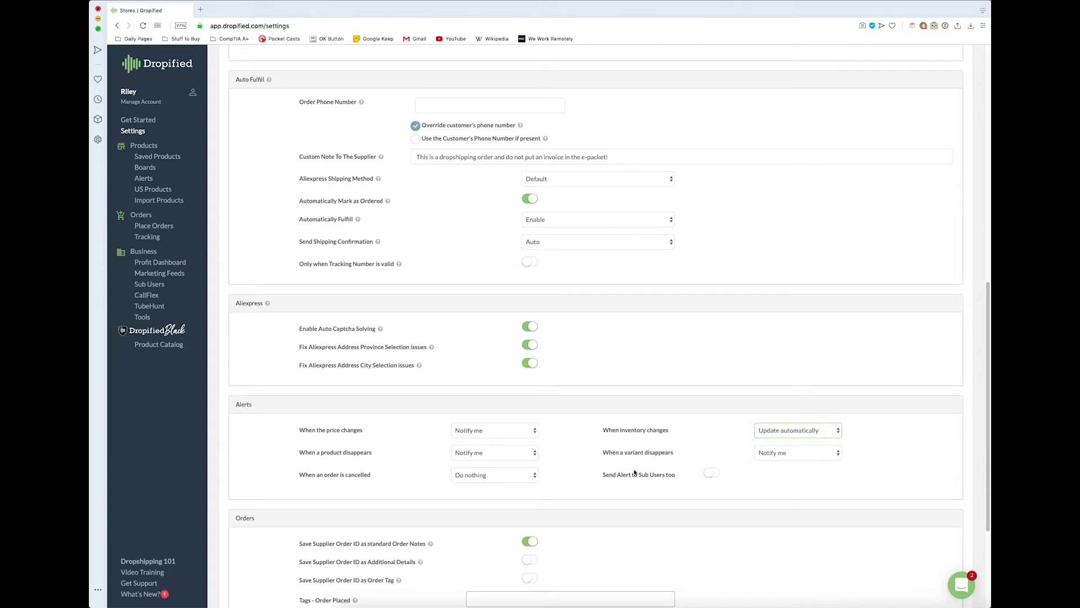
left_click(786, 453)
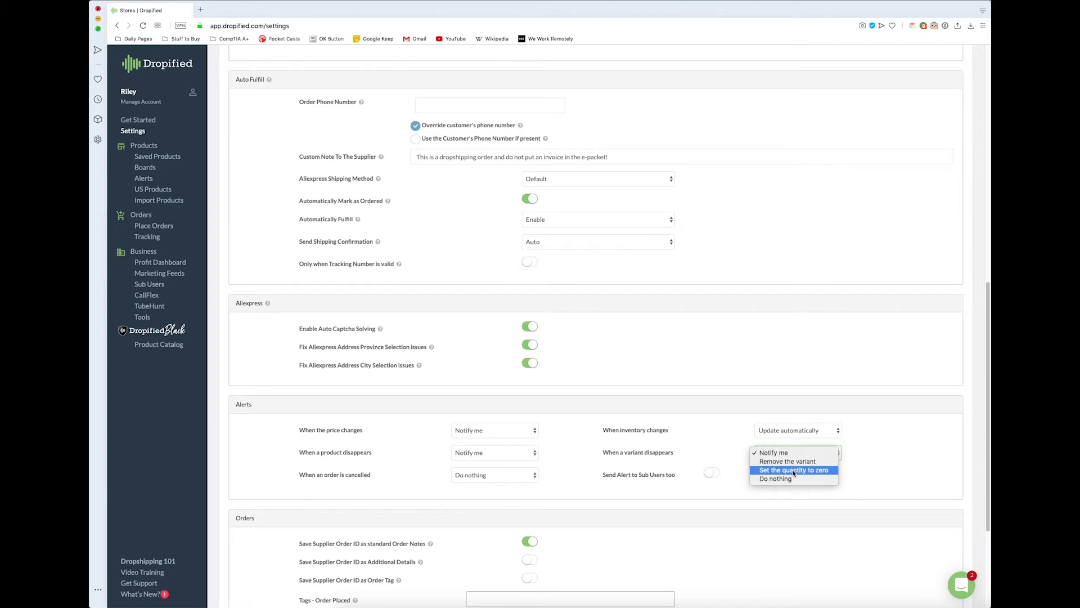
left_click(721, 421)
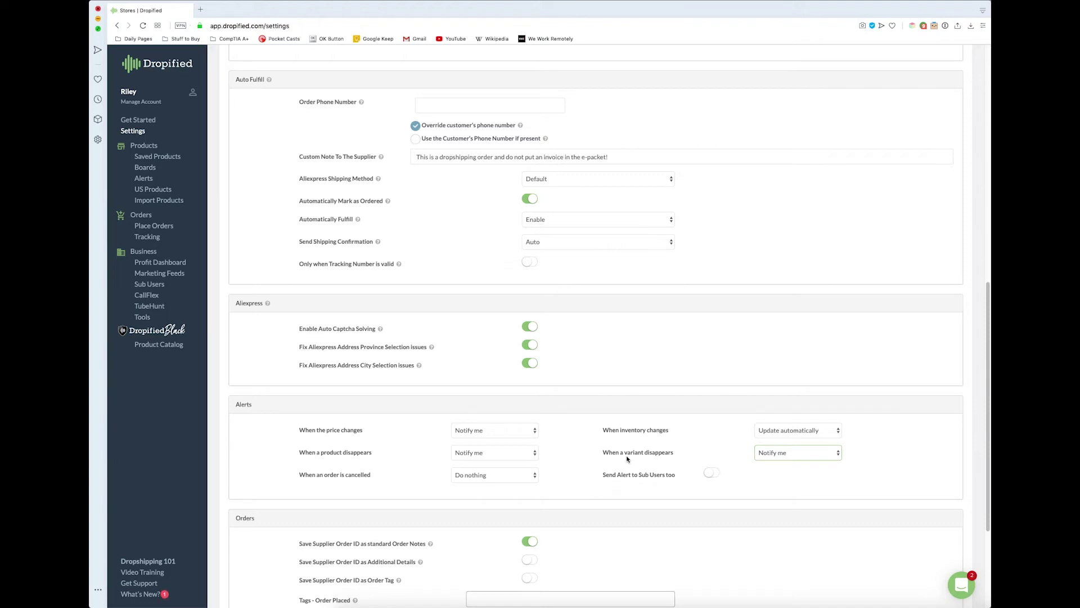
Enable sub-user alerts, set price changes to Update Price in Store, disappearing products to quantity zero.
left_click(710, 474)
left_click(511, 432)
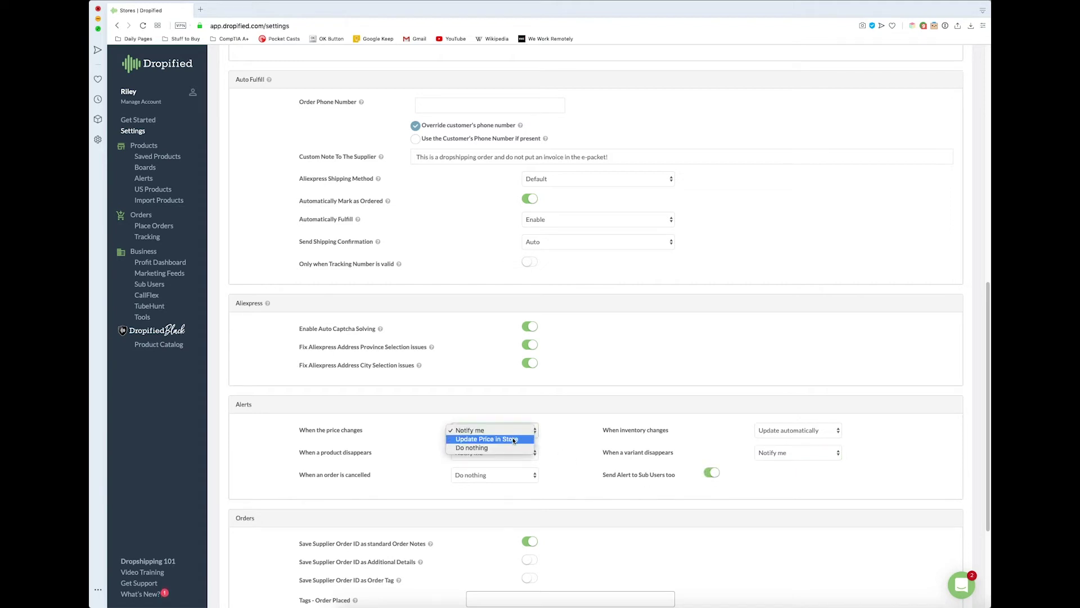
left_click(514, 441)
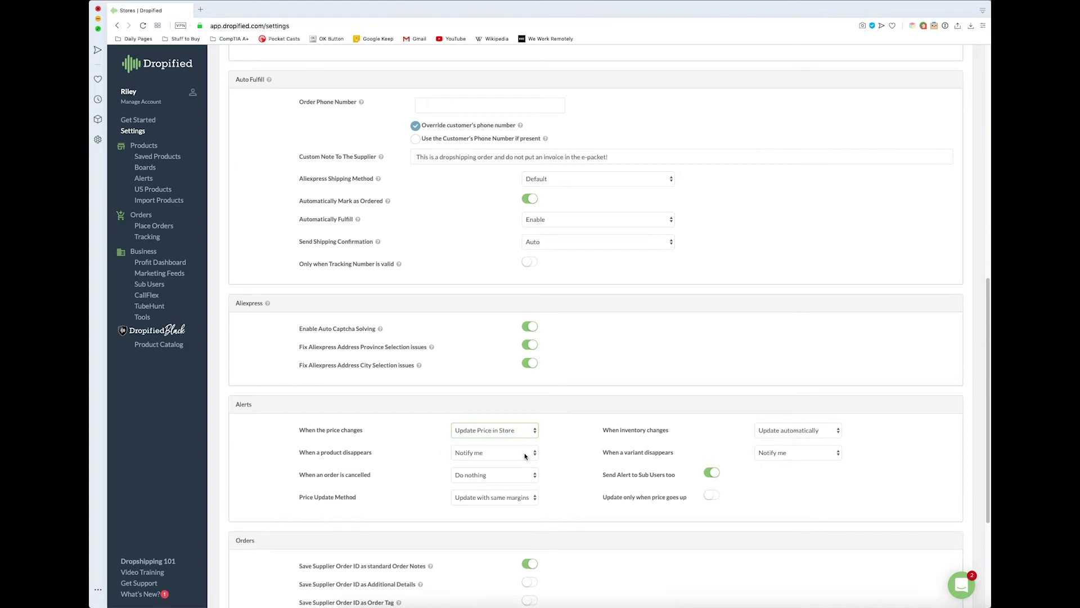
left_click(525, 455)
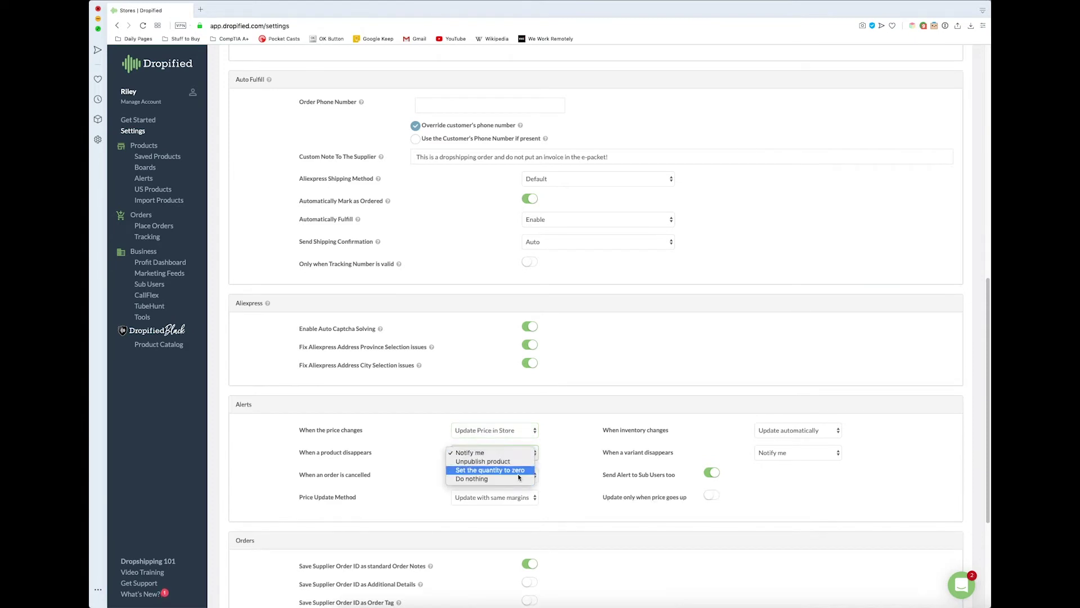
left_click(519, 472)
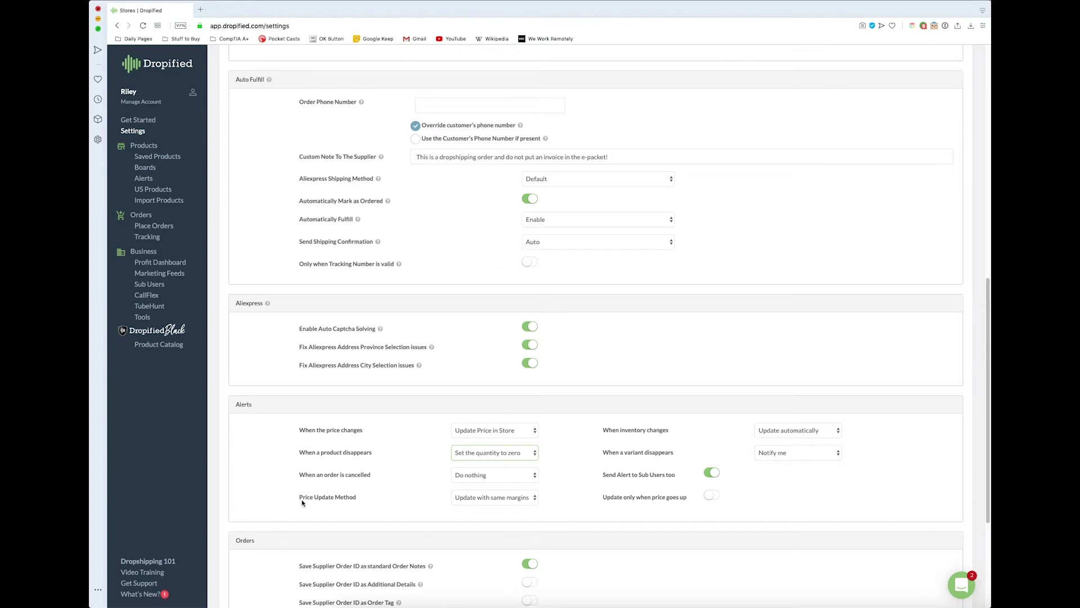
Display the three Price Update Method choices, with Update with same margins still selected.
left_click_drag(299, 498, 367, 499)
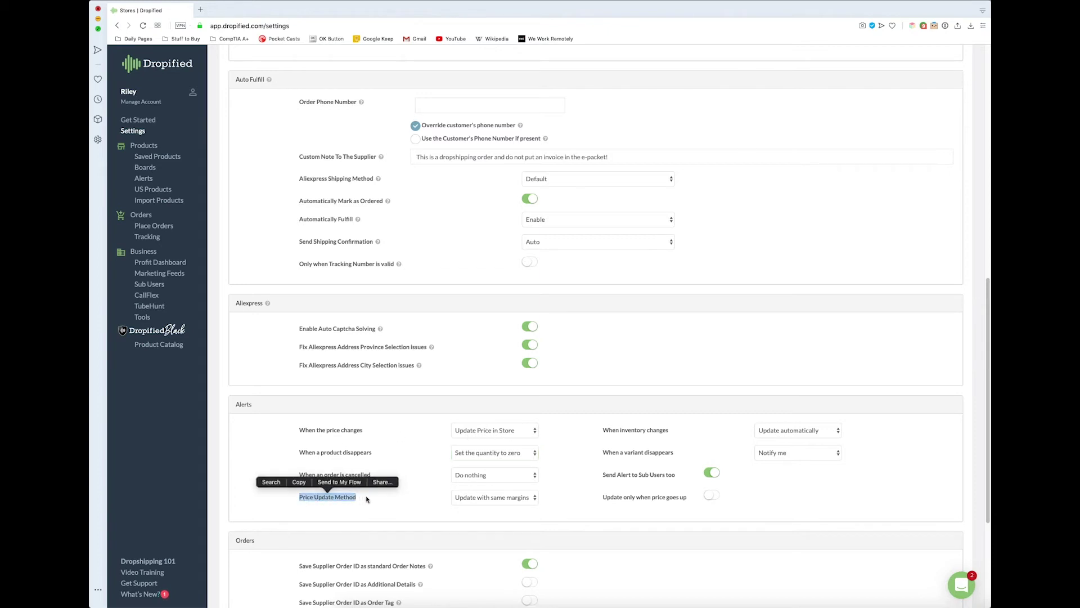
left_click(367, 499)
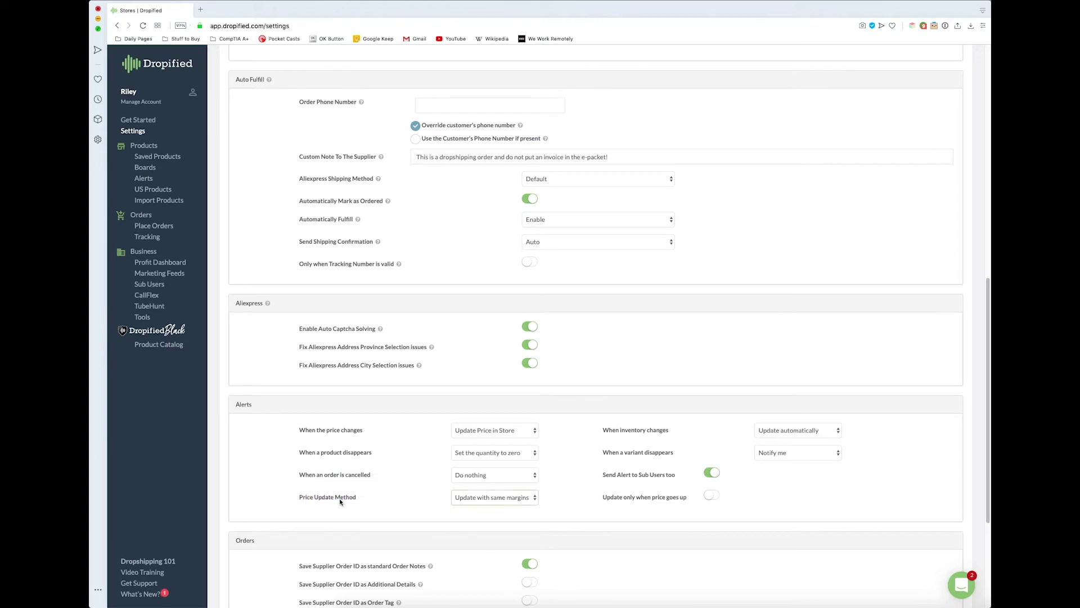
left_click(498, 499)
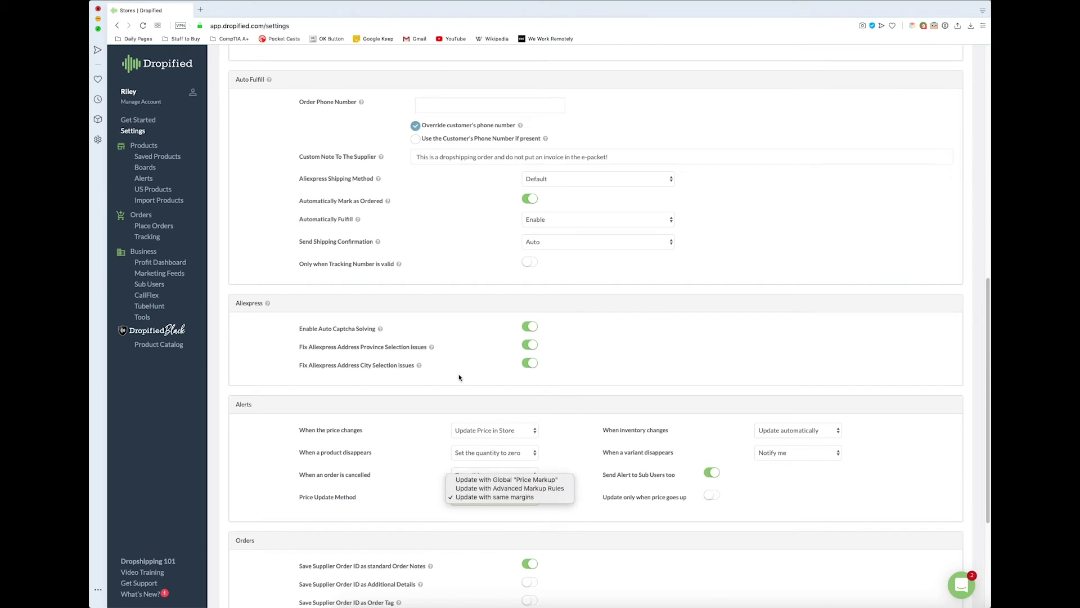
Change the Price Update Method to Global Price Markup.
left_click(415, 389)
scroll(416, 389, "down", 2)
scroll(394, 332, "up", 10)
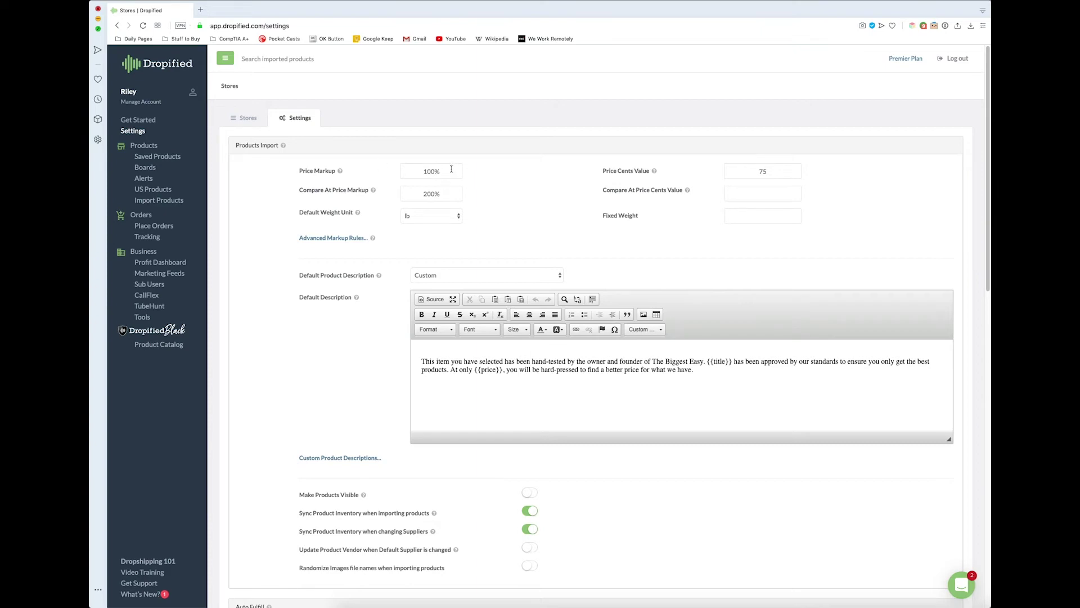
scroll(391, 172, "down", 6)
scroll(391, 171, "down", 4)
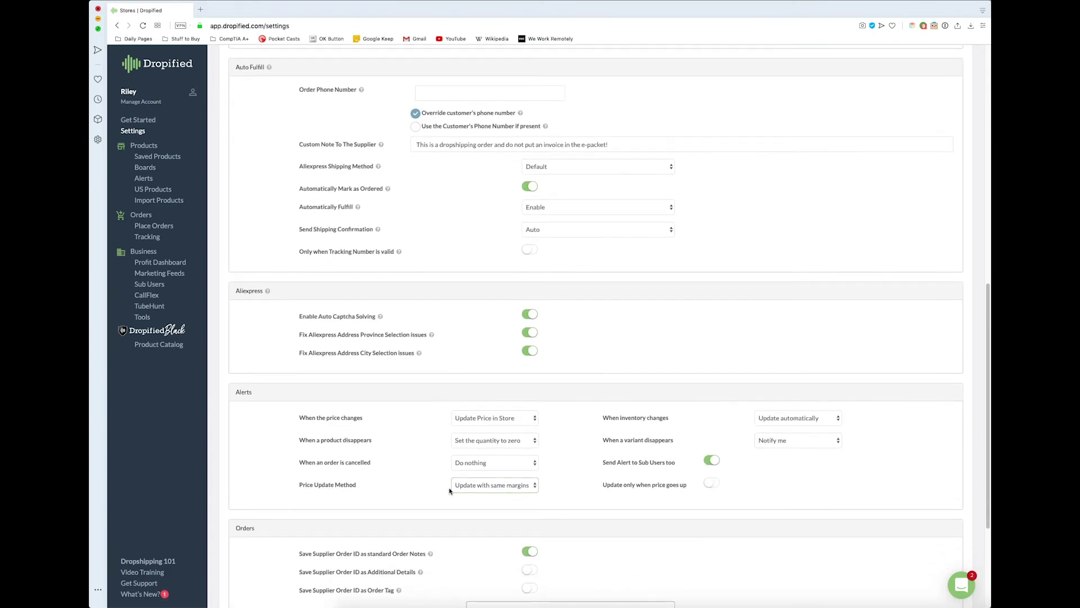
left_click(495, 488)
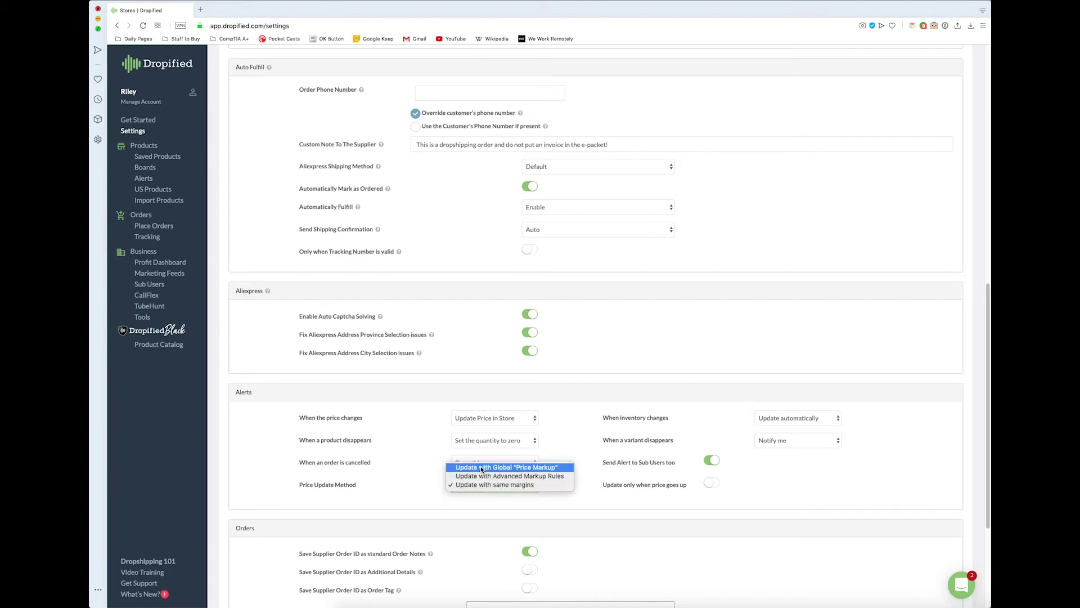
left_click(481, 467)
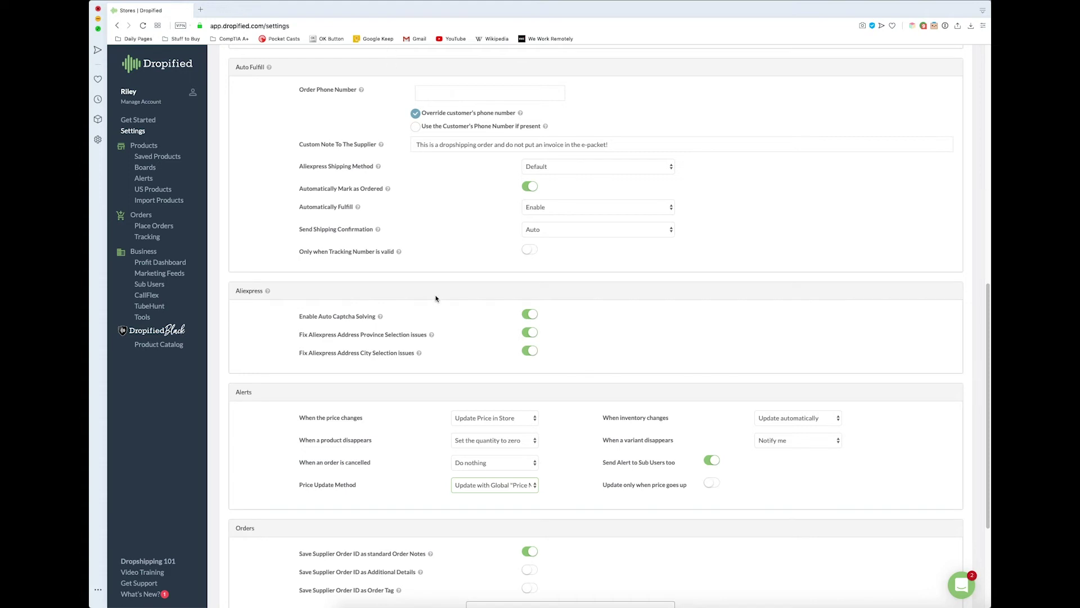
Switch to Advanced Markup Rules and view its rule list (0.00–50.00, increase by 20.00).
left_click(479, 484)
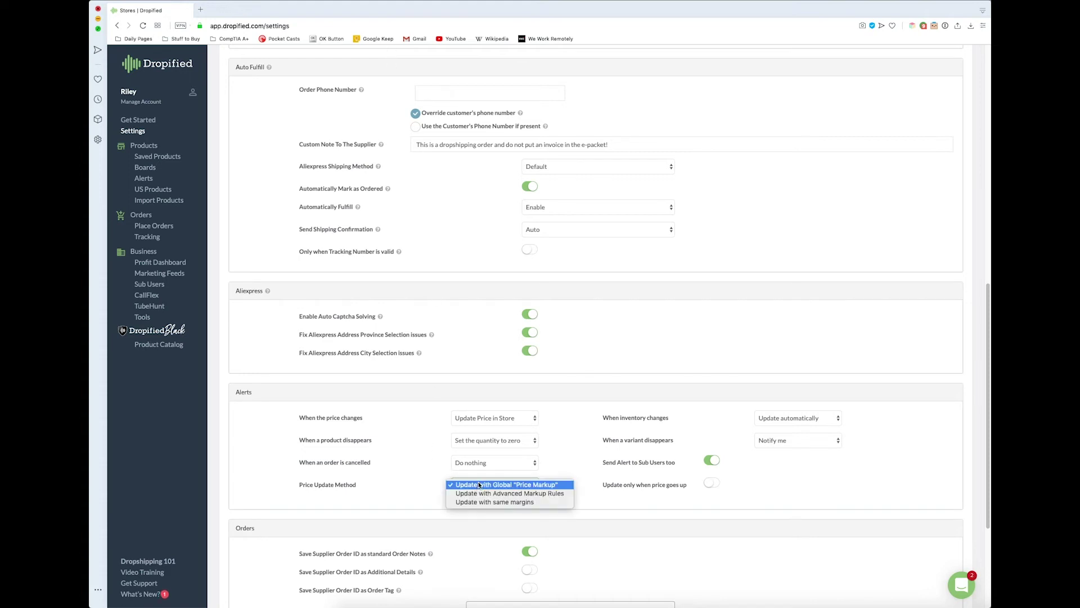
left_click(513, 495)
scroll(410, 448, "up", 10)
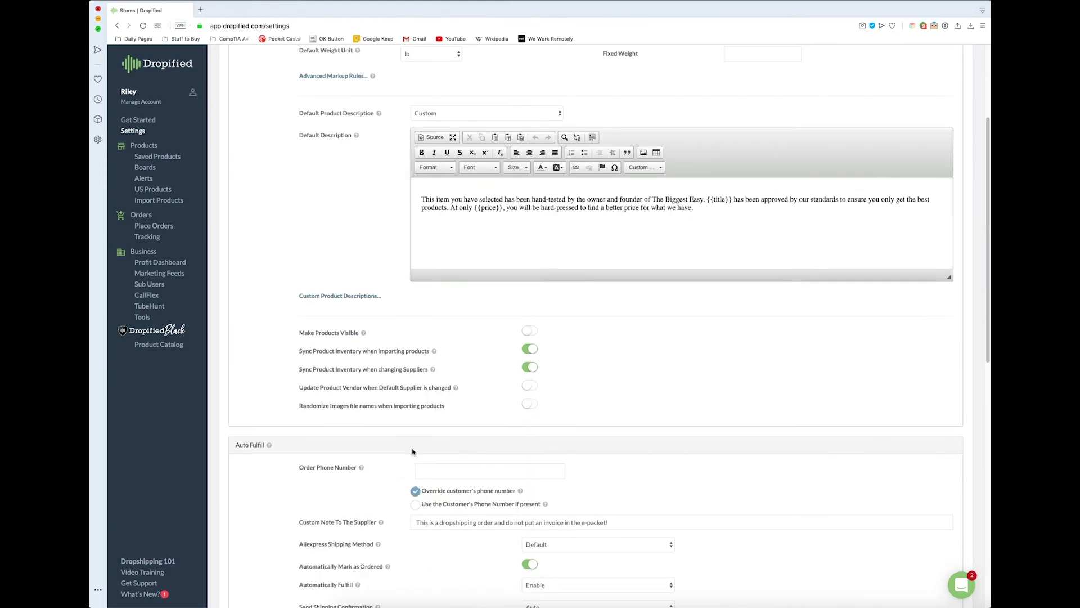
left_click(350, 238)
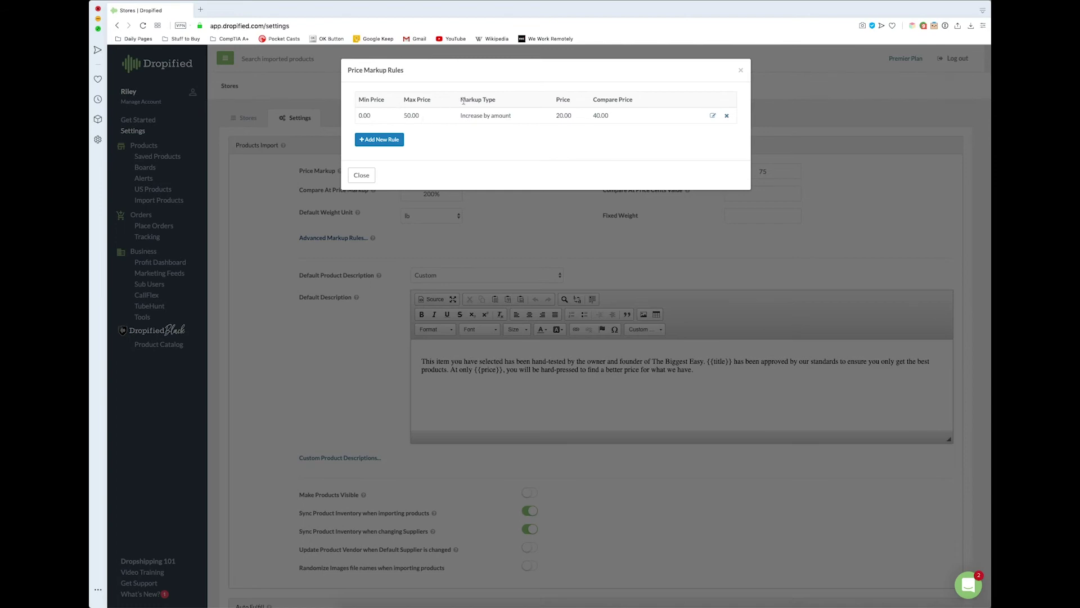
Close the markup rules window, restore Update with same margins, and review the product-disappears options.
left_click(362, 175)
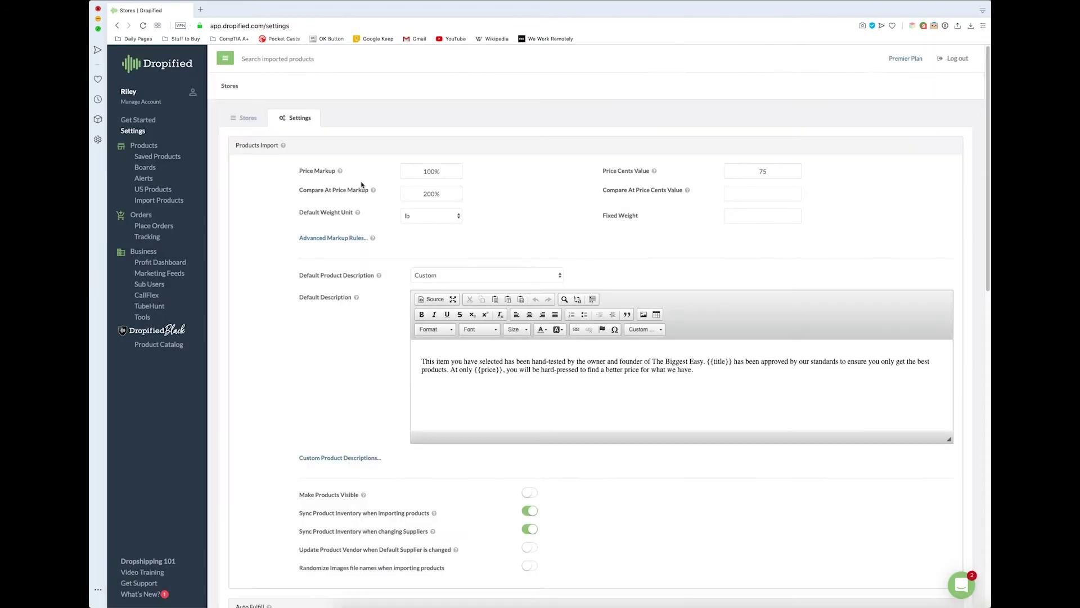
scroll(353, 273, "down", 8)
scroll(353, 273, "down", 6)
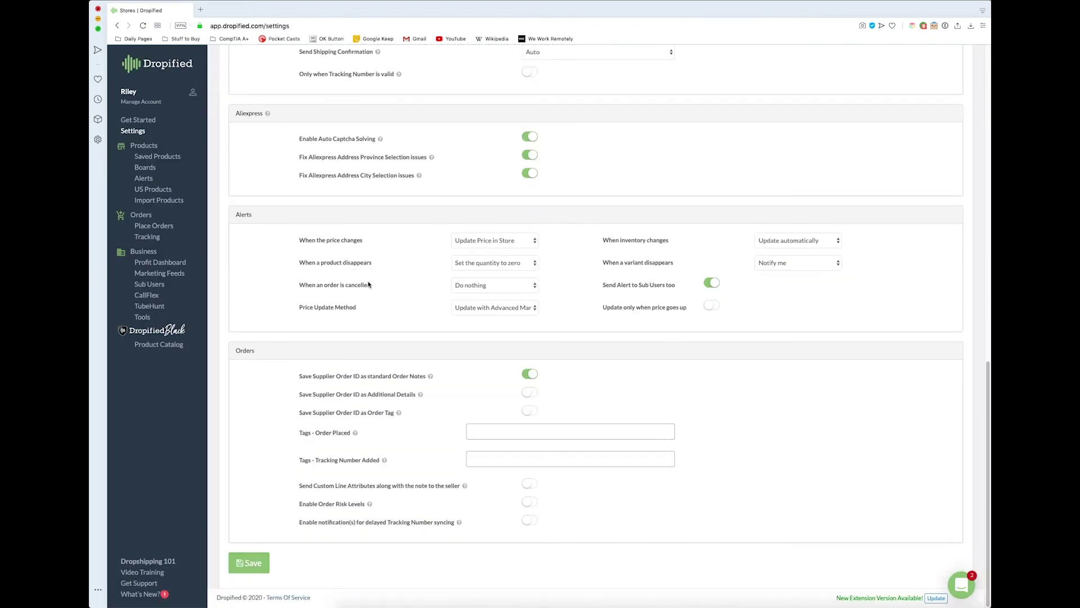
left_click(497, 308)
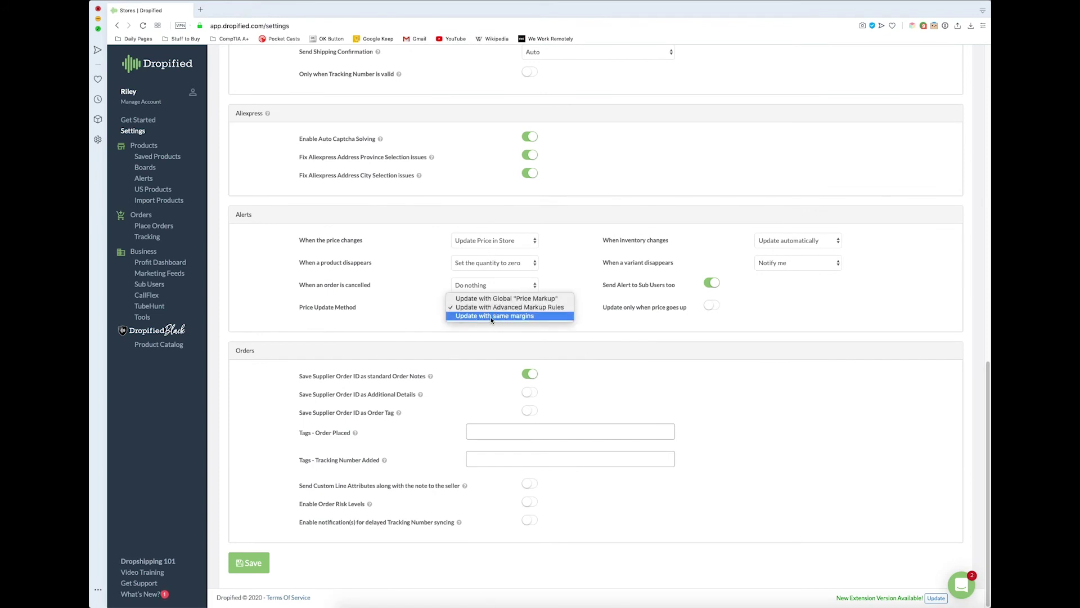
left_click(492, 316)
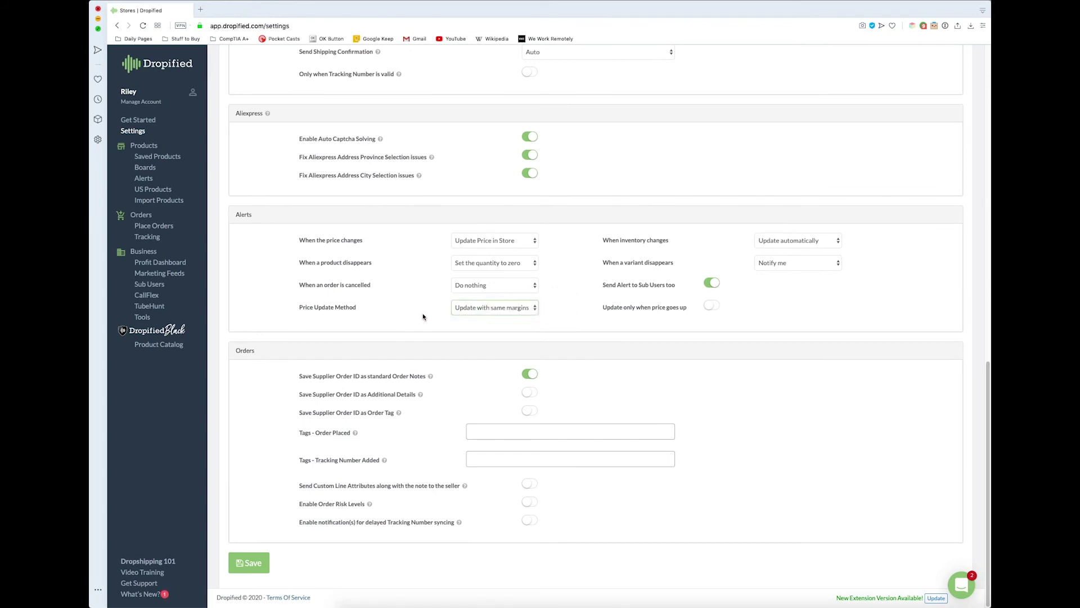
left_click(528, 263)
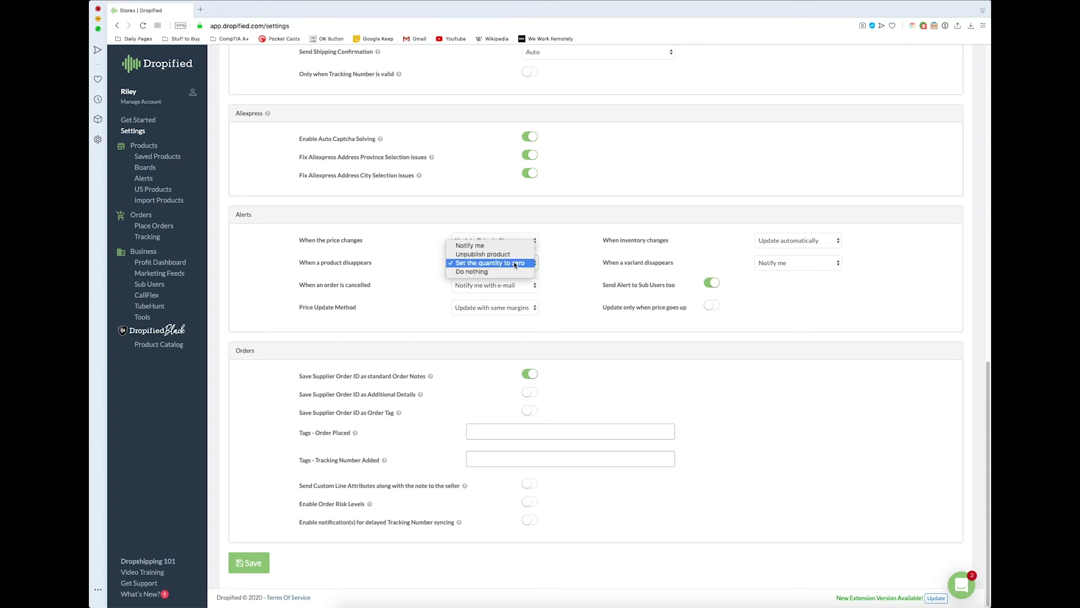
left_click(412, 273)
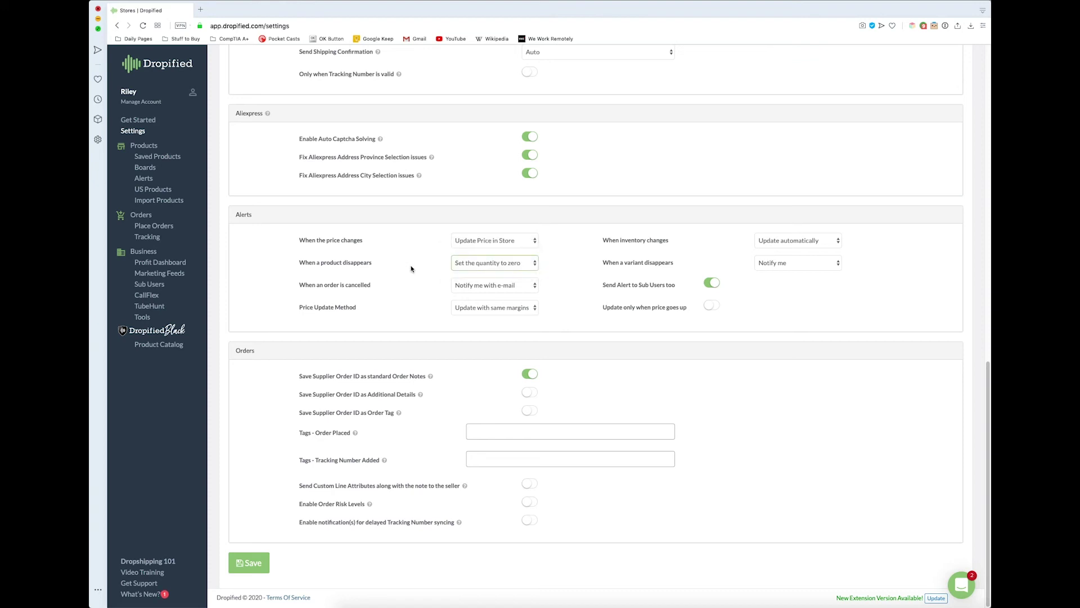